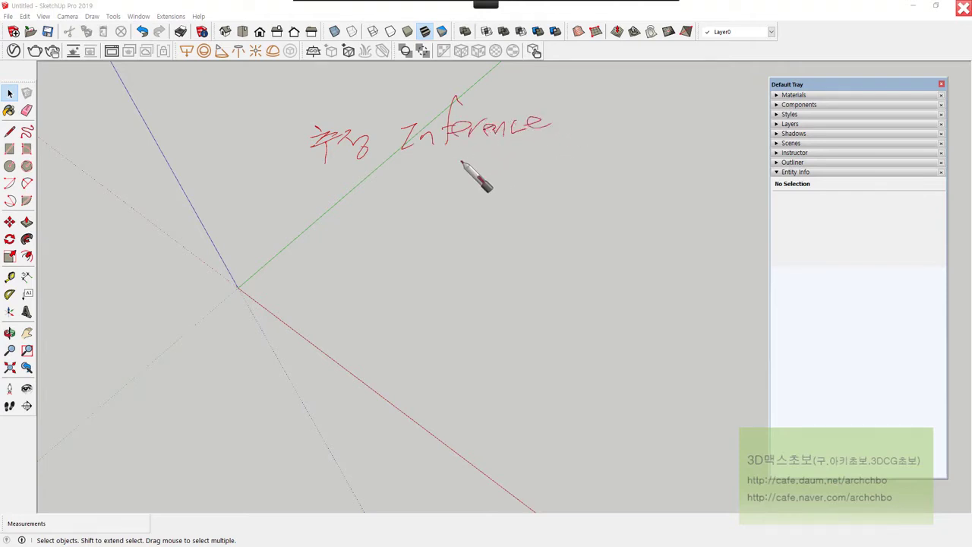
mouse_move(338, 195)
mouse_down()
mouse_move(346, 213)
mouse_move(363, 189)
mouse_move(508, 174)
mouse_move(506, 185)
mouse_move(493, 182)
mouse_move(490, 204)
mouse_up()
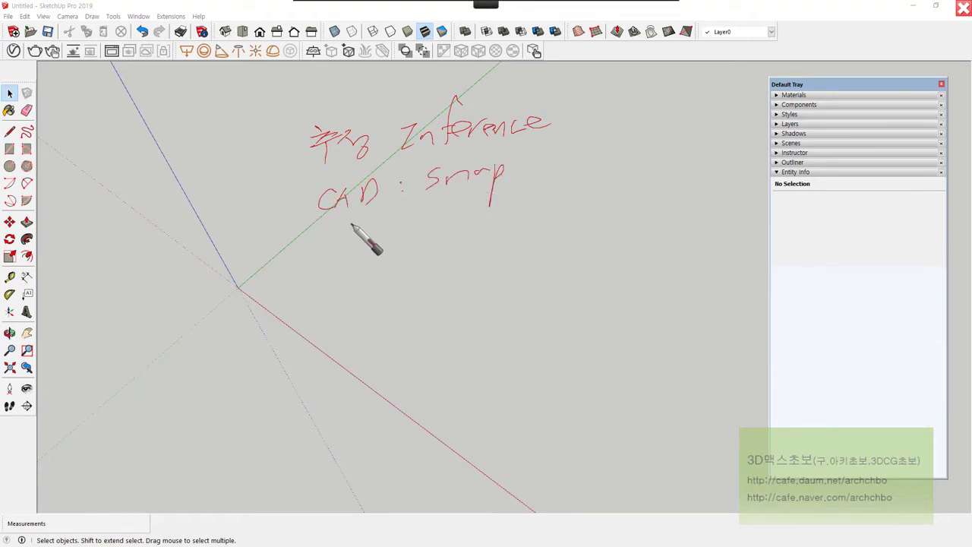
mouse_move(296, 155)
mouse_down()
mouse_move(302, 220)
mouse_move(356, 226)
mouse_move(347, 250)
mouse_move(360, 253)
mouse_move(416, 239)
mouse_move(501, 240)
mouse_move(568, 214)
mouse_move(562, 232)
mouse_move(605, 213)
mouse_move(614, 242)
mouse_move(663, 198)
mouse_move(679, 200)
mouse_move(681, 215)
mouse_move(724, 189)
mouse_up()
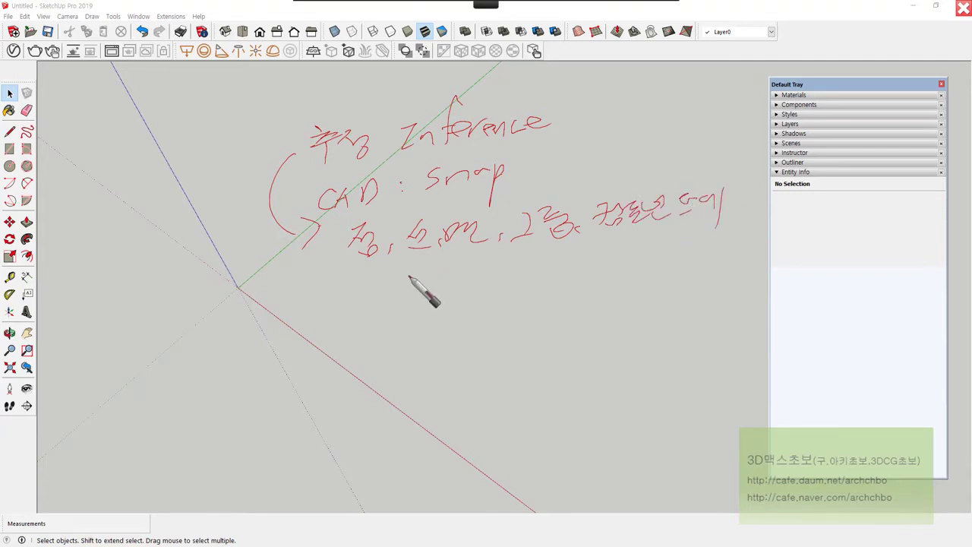
mouse_move(372, 280)
mouse_down()
mouse_move(495, 284)
mouse_move(501, 271)
mouse_move(609, 267)
mouse_move(673, 252)
mouse_move(719, 224)
mouse_up()
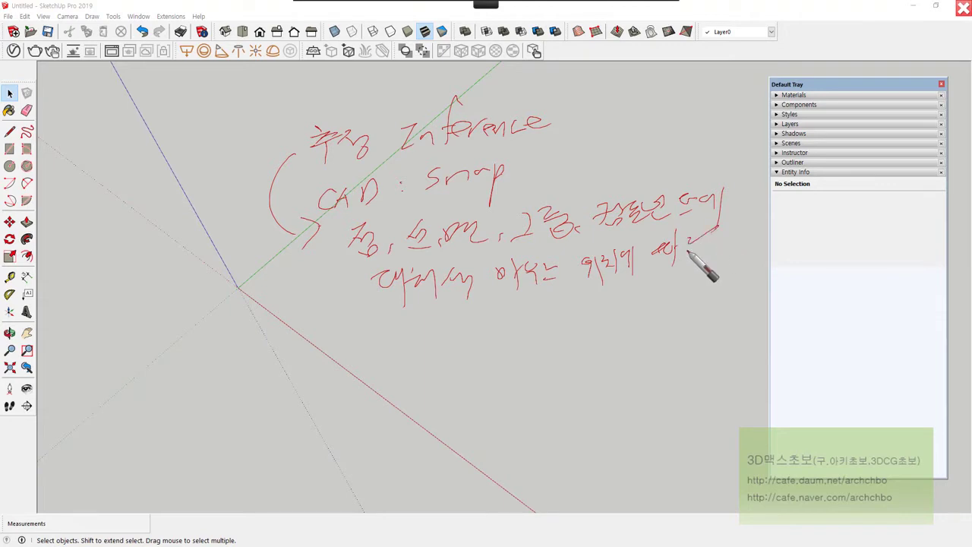
drag(676, 260, 732, 234)
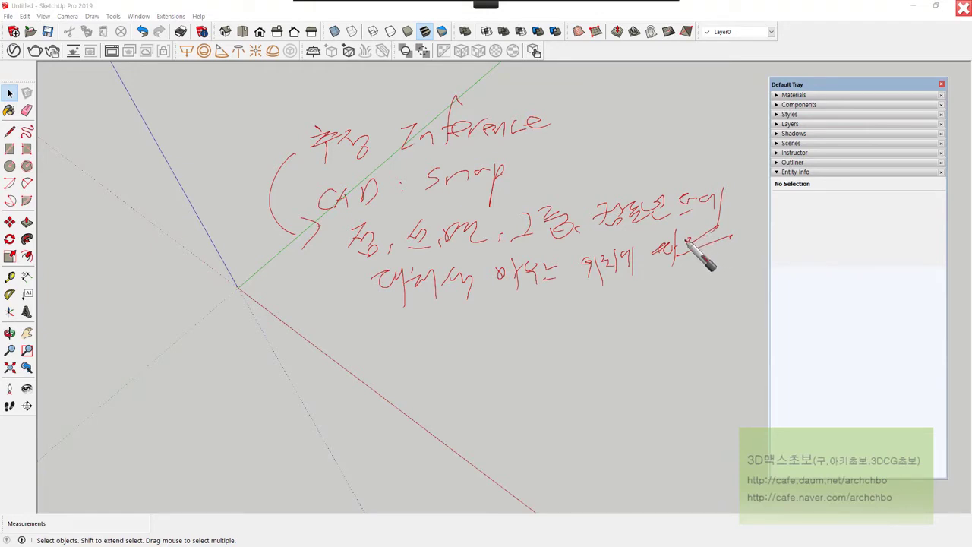
mouse_move(689, 237)
mouse_down()
mouse_move(719, 226)
mouse_move(708, 260)
mouse_move(738, 263)
mouse_up()
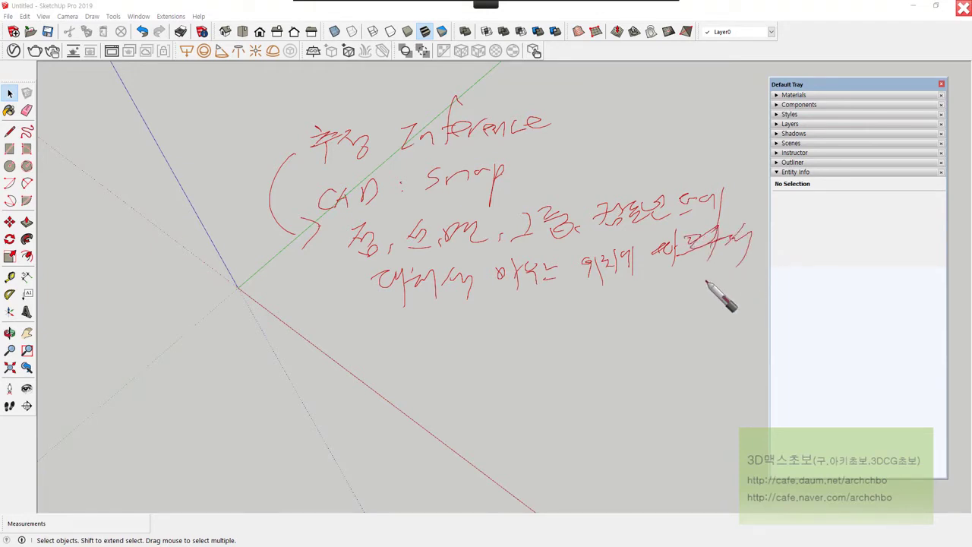
mouse_move(403, 329)
mouse_down()
mouse_move(423, 332)
mouse_move(434, 347)
mouse_move(458, 340)
mouse_move(427, 343)
mouse_move(392, 325)
mouse_up()
mouse_move(480, 310)
mouse_down()
mouse_move(498, 337)
mouse_move(550, 315)
mouse_move(571, 323)
mouse_move(599, 306)
mouse_move(581, 335)
mouse_move(578, 325)
mouse_move(594, 315)
mouse_up()
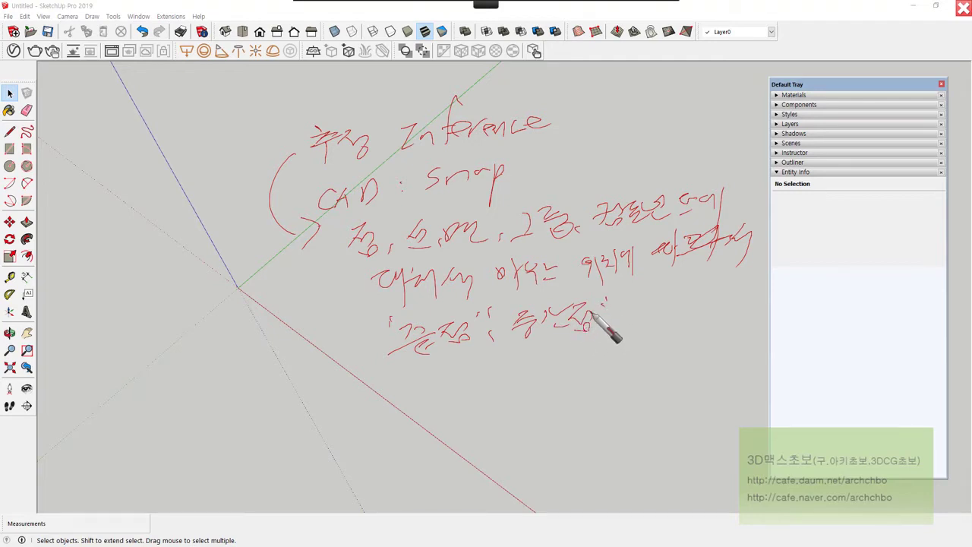
mouse_move(639, 299)
mouse_down()
mouse_move(644, 306)
mouse_move(668, 274)
mouse_move(677, 327)
mouse_move(759, 280)
mouse_move(819, 276)
mouse_up()
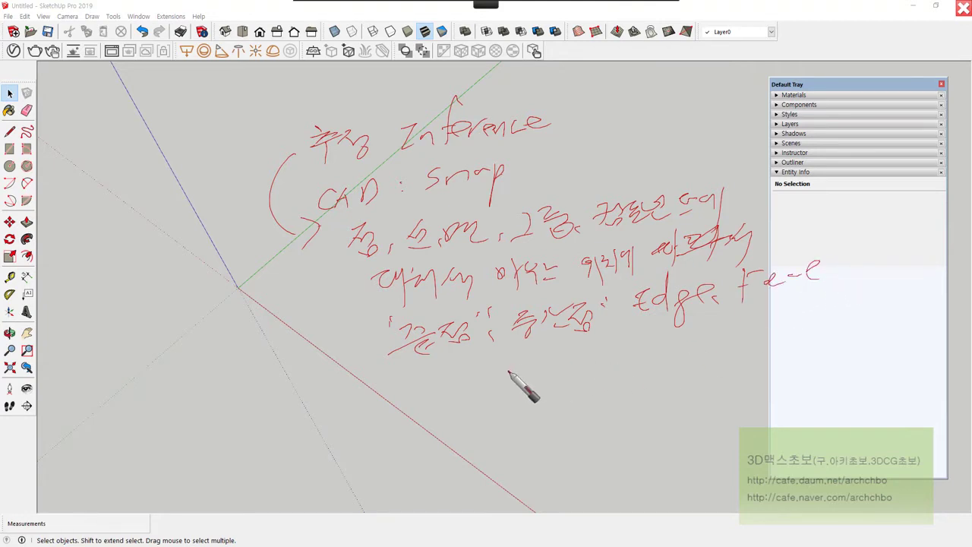
mouse_move(501, 375)
mouse_down()
mouse_move(508, 363)
mouse_move(516, 379)
mouse_move(547, 367)
mouse_move(571, 386)
mouse_move(612, 383)
mouse_move(624, 370)
mouse_up()
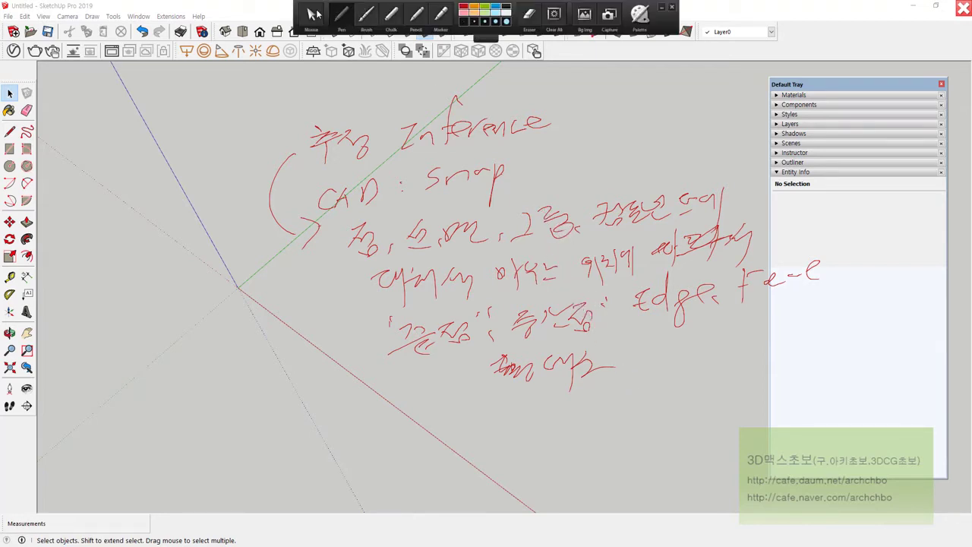
click(314, 13)
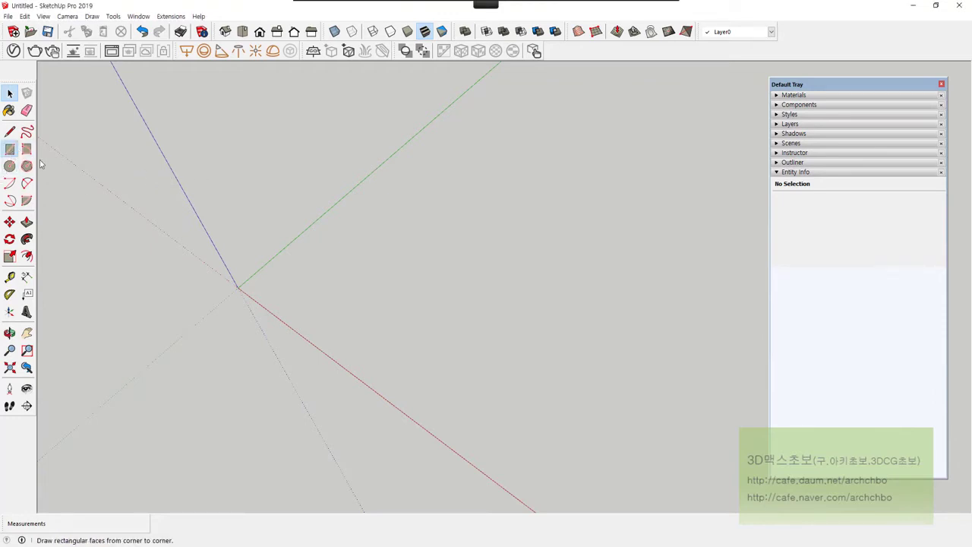
- Draw a rectangle about 3125 by 2714 mm on the ground near the origin and pull it up into a box
click(9, 149)
click(295, 269)
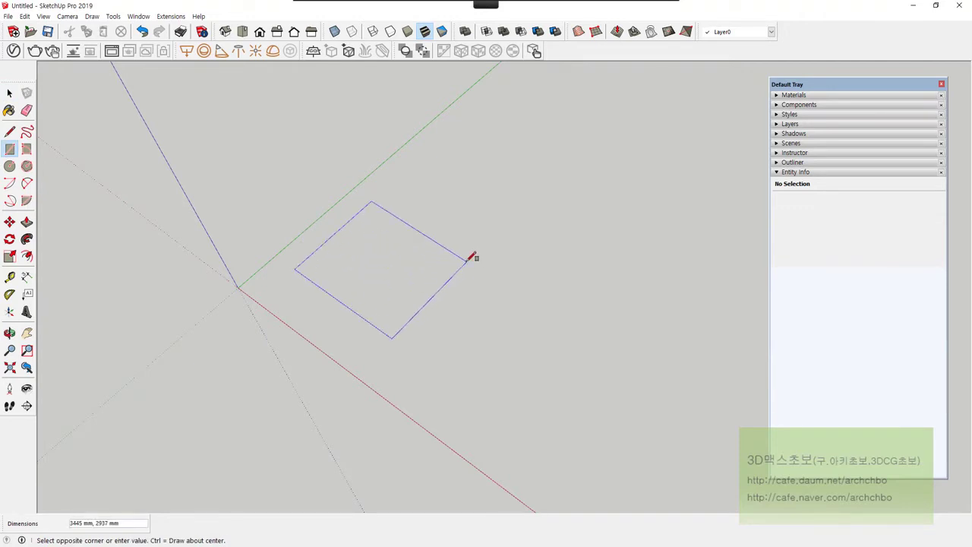
click(452, 262)
click(26, 222)
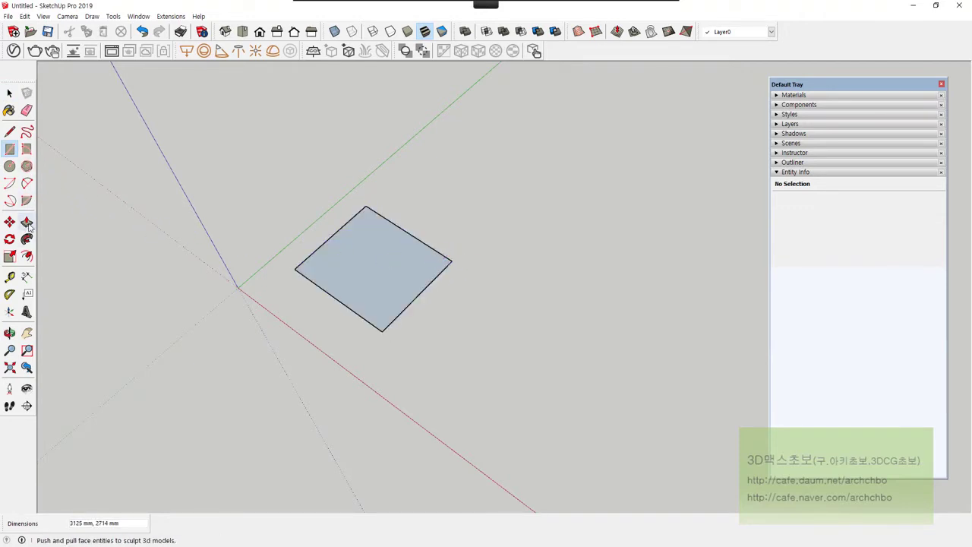
click(325, 276)
click(393, 196)
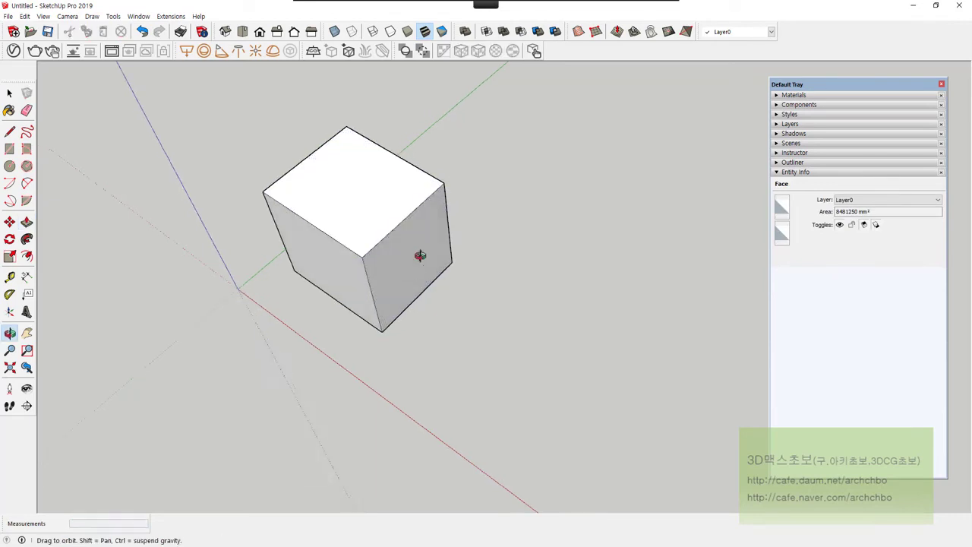
- Draw two lines on the box's side face, from the top edge's midpoint straight down and across to the adjacent vertical edge's midpoint
middle_drag(414, 256, 451, 191)
click(9, 132)
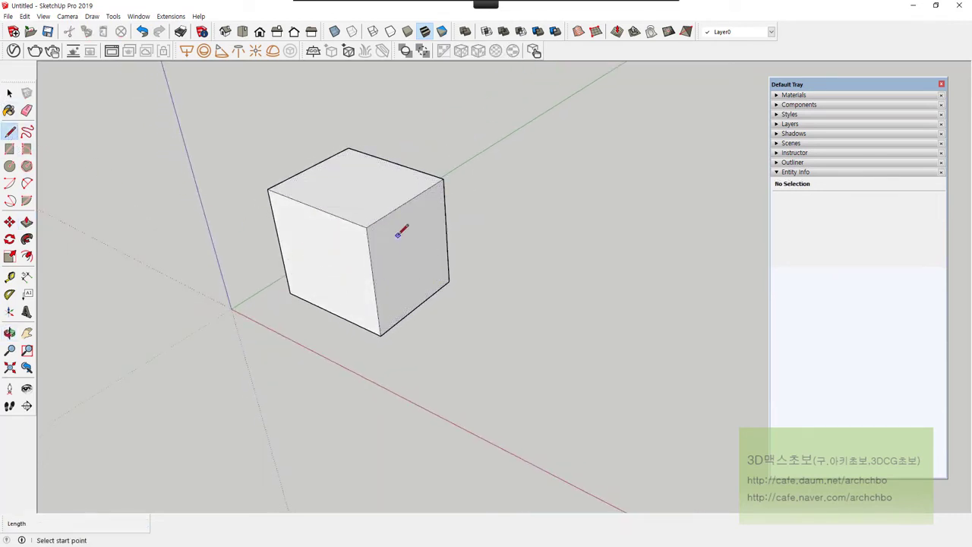
scroll(388, 230, up, 2)
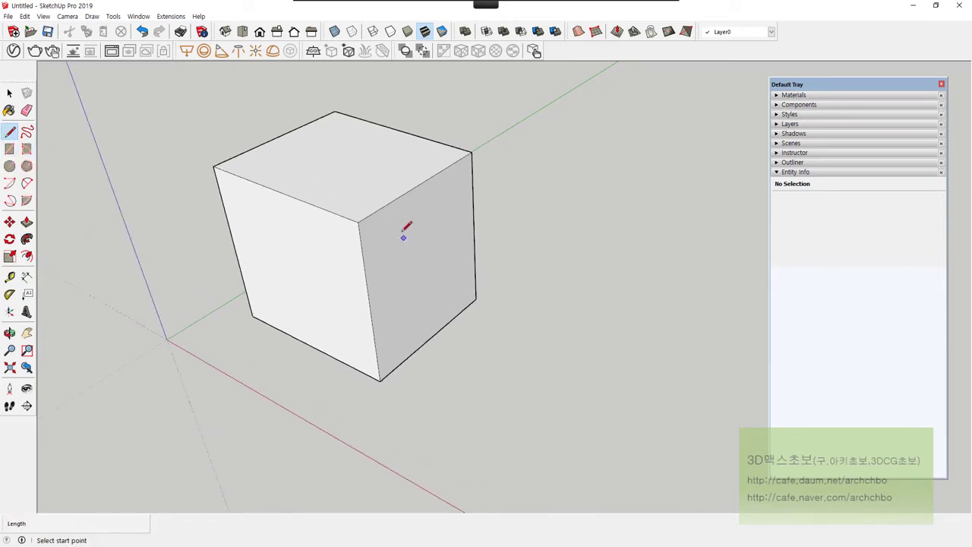
scroll(403, 232, down, 3)
middle_drag(539, 307, 538, 370)
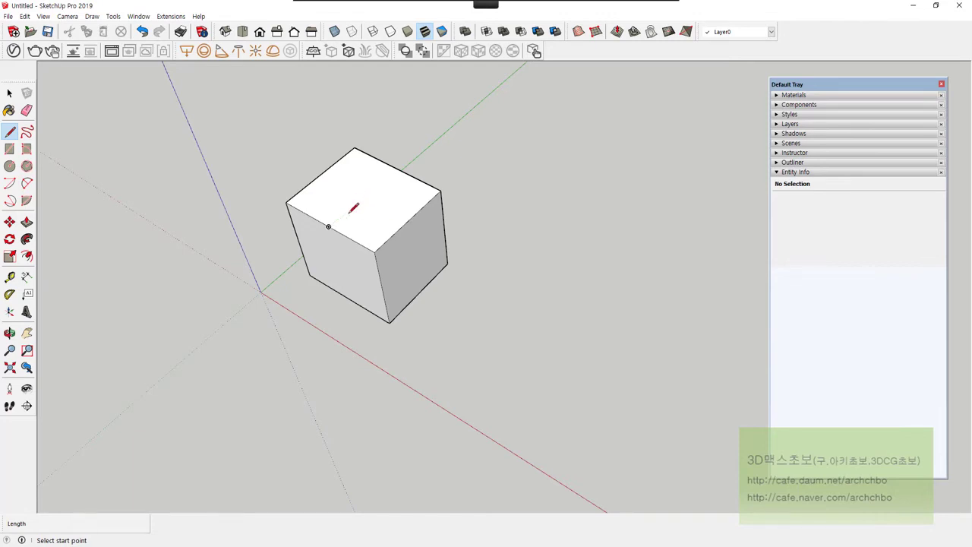
middle_drag(420, 261, 321, 169)
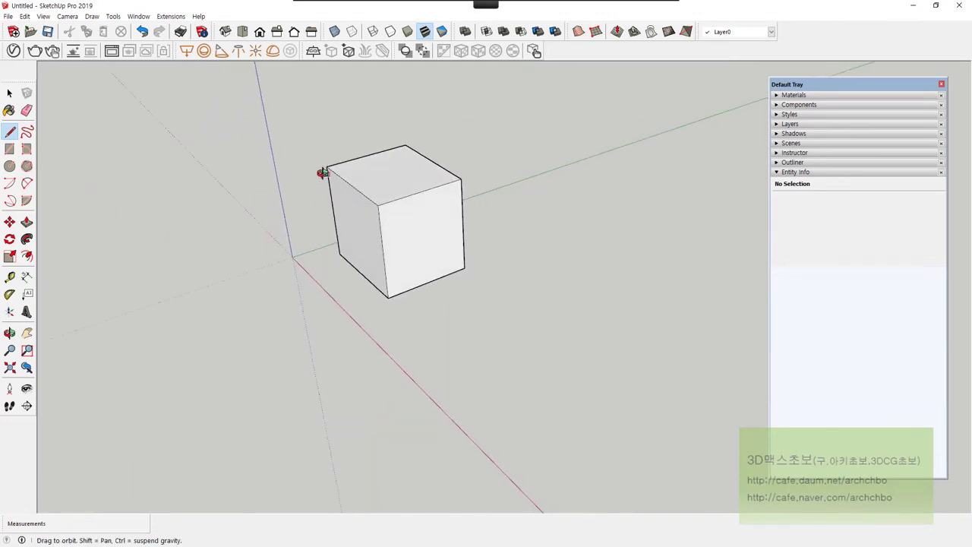
click(421, 192)
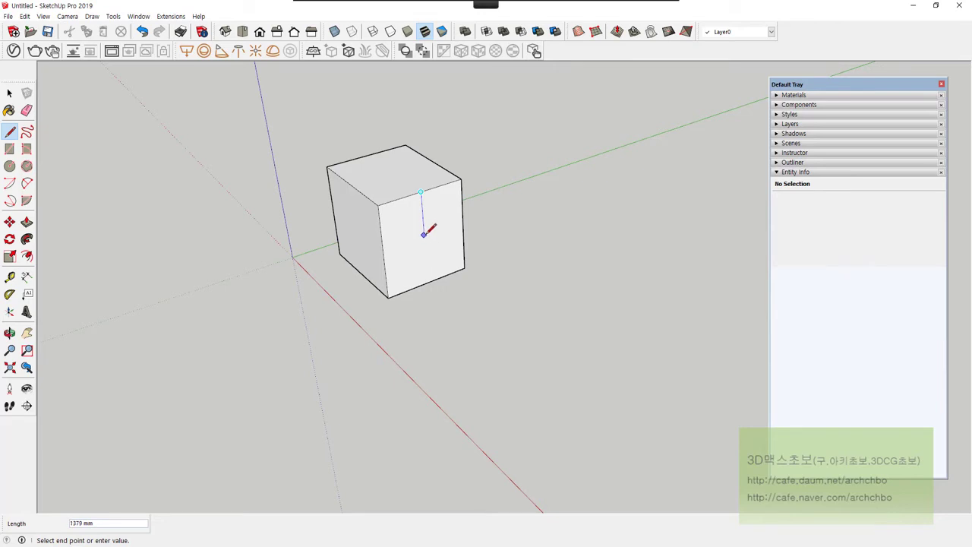
click(383, 255)
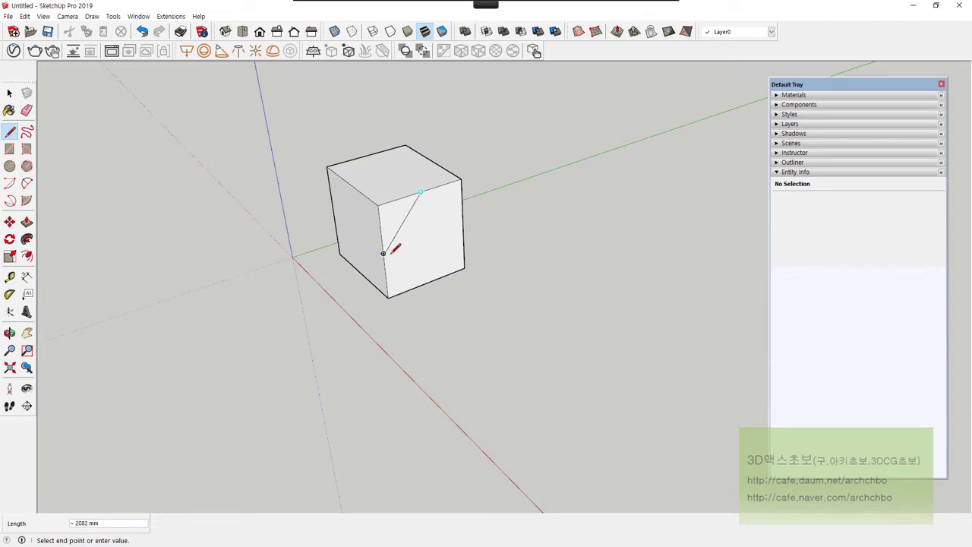
click(424, 238)
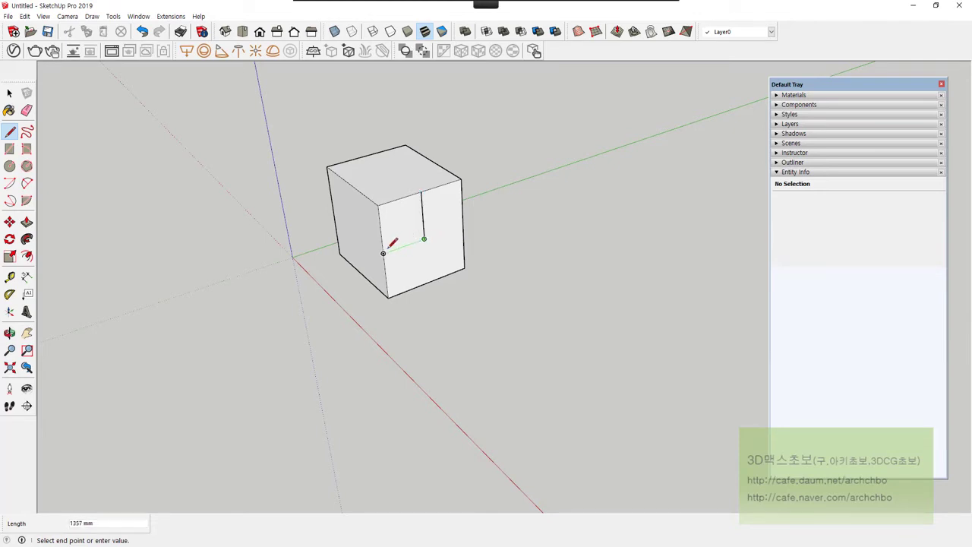
click(384, 252)
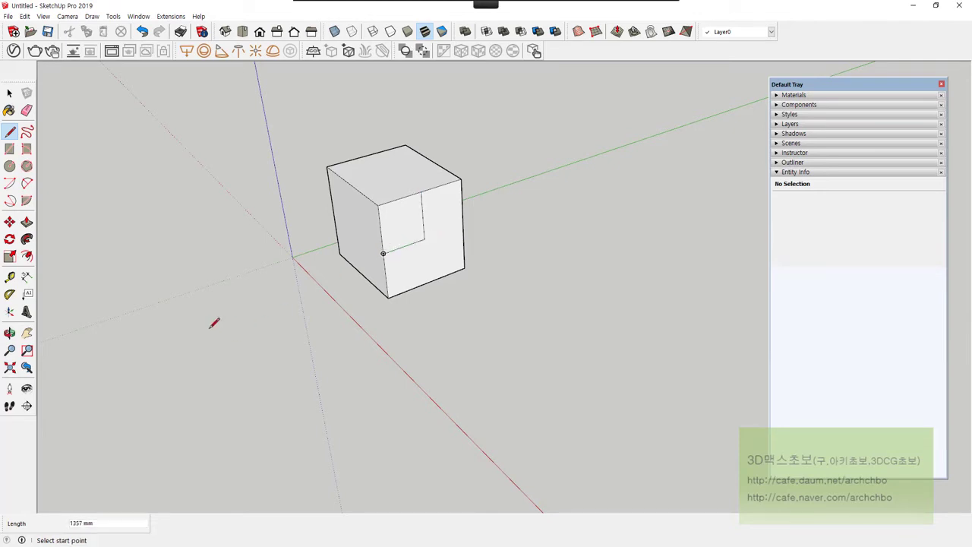
- Draw a closed four-line face about 2117 by 2714 mm on the ground beside the box, aligned with the box's base corners
middle_drag(473, 269, 525, 269)
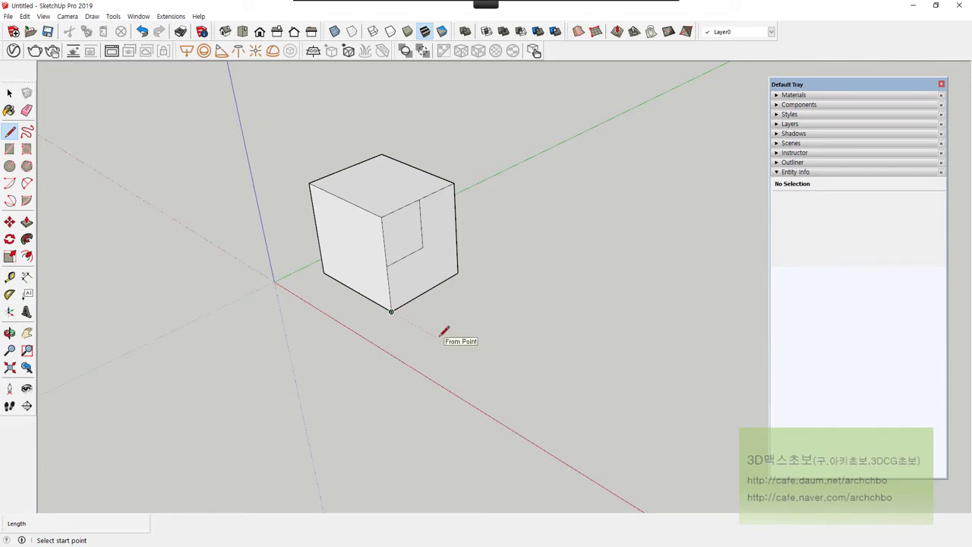
scroll(444, 332, up, 2)
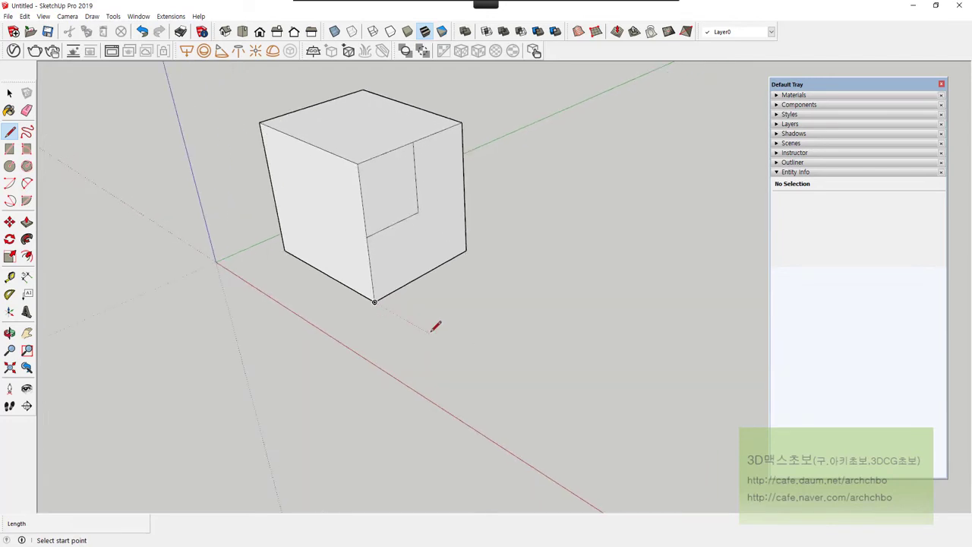
click(430, 333)
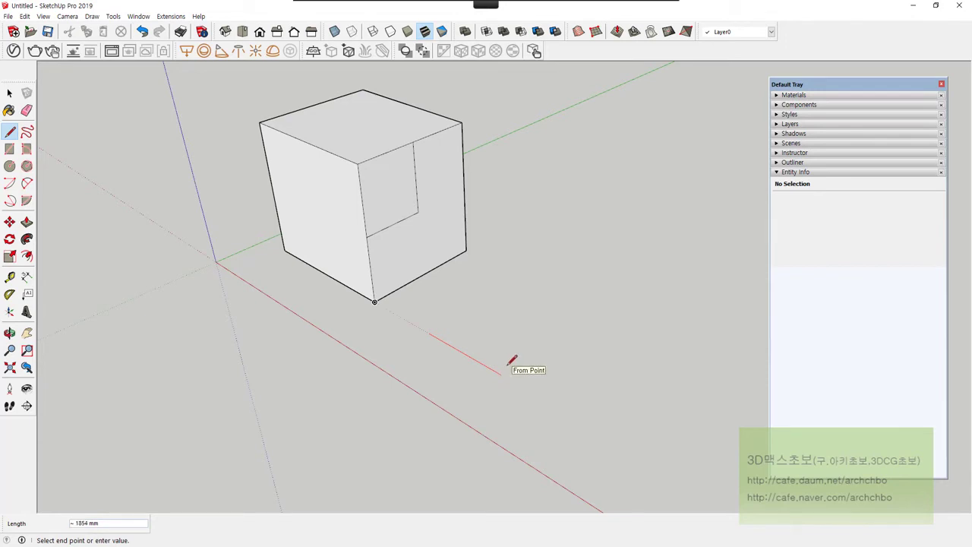
scroll(512, 365, down, 1)
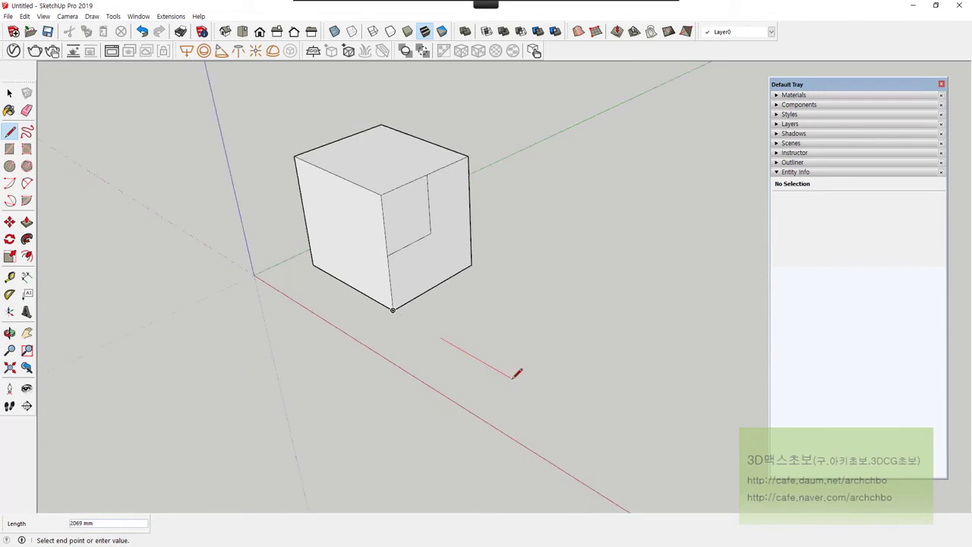
click(512, 376)
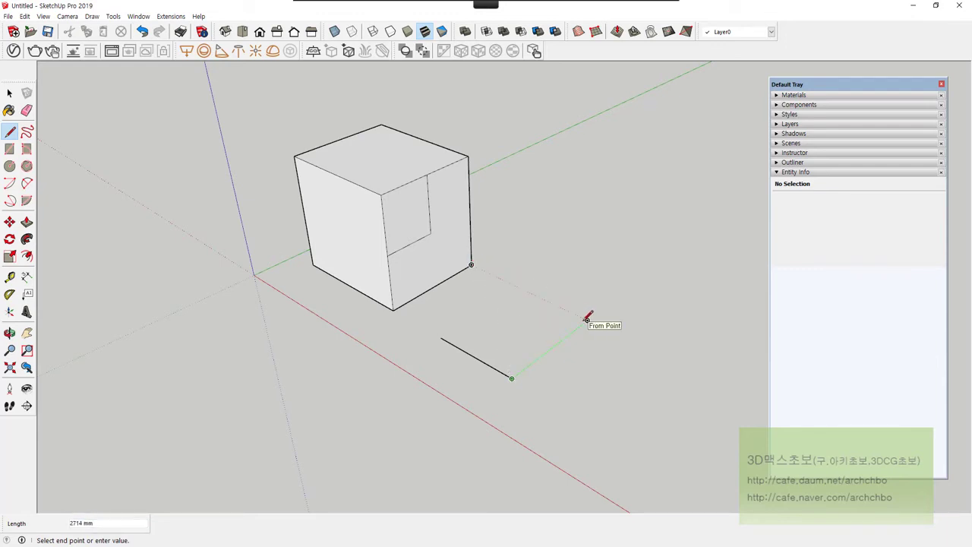
click(587, 319)
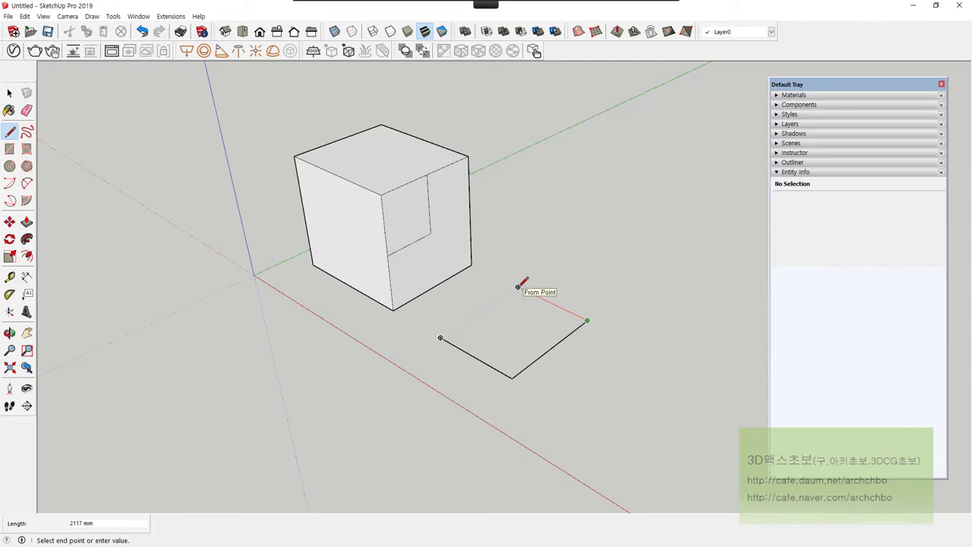
click(518, 287)
click(441, 337)
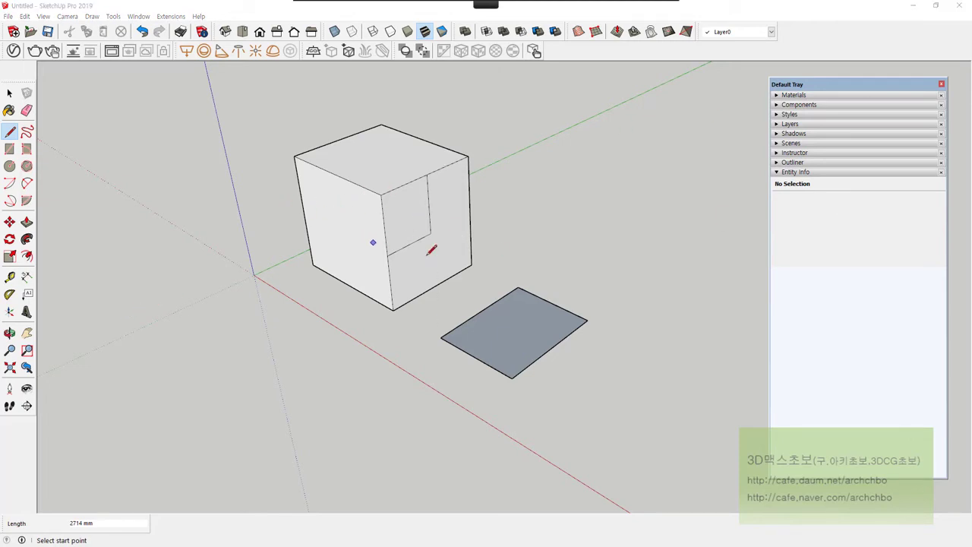
- Draw two rectangles on the box's front face: one about 1115 by 689 mm near its upper corner, one about 634 by 1483 mm on its bottom edge
middle_drag(441, 251, 416, 218)
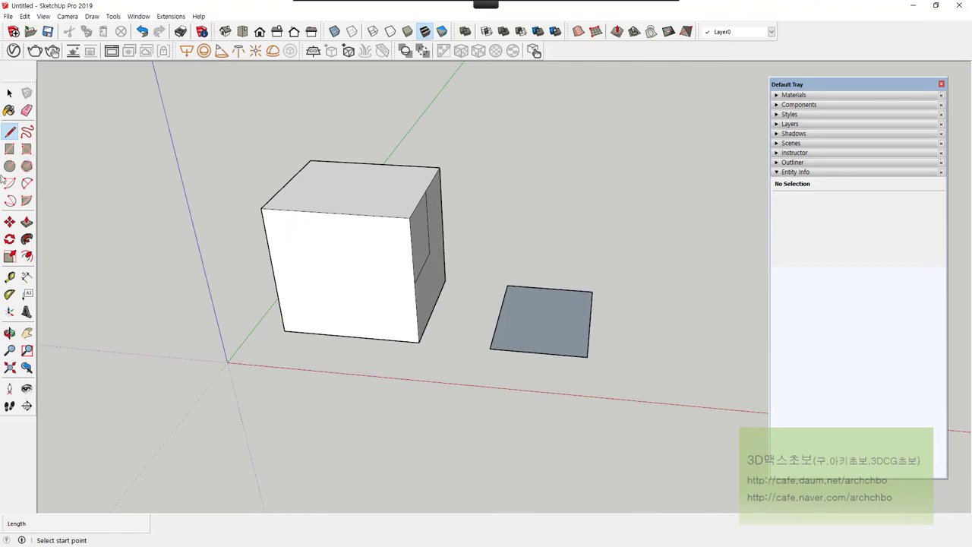
click(9, 148)
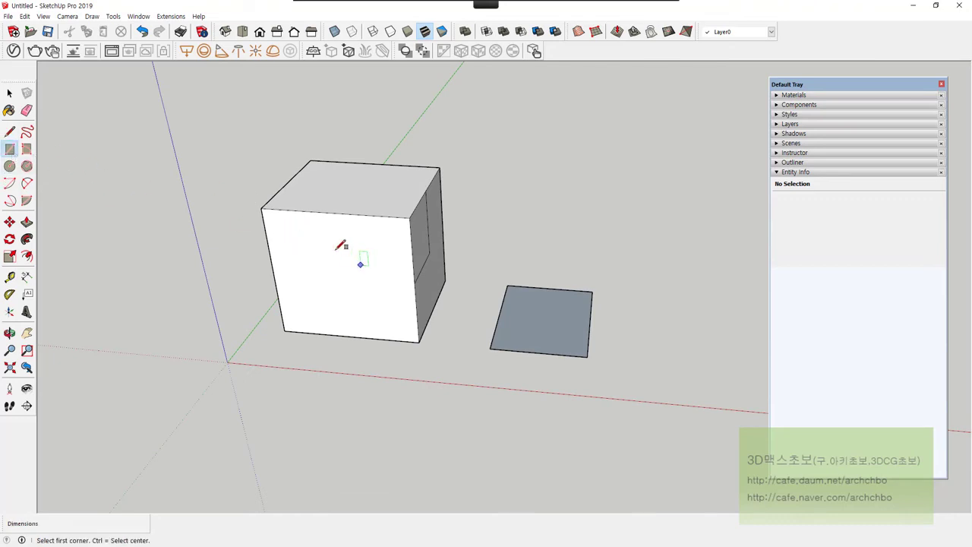
click(277, 226)
click(331, 257)
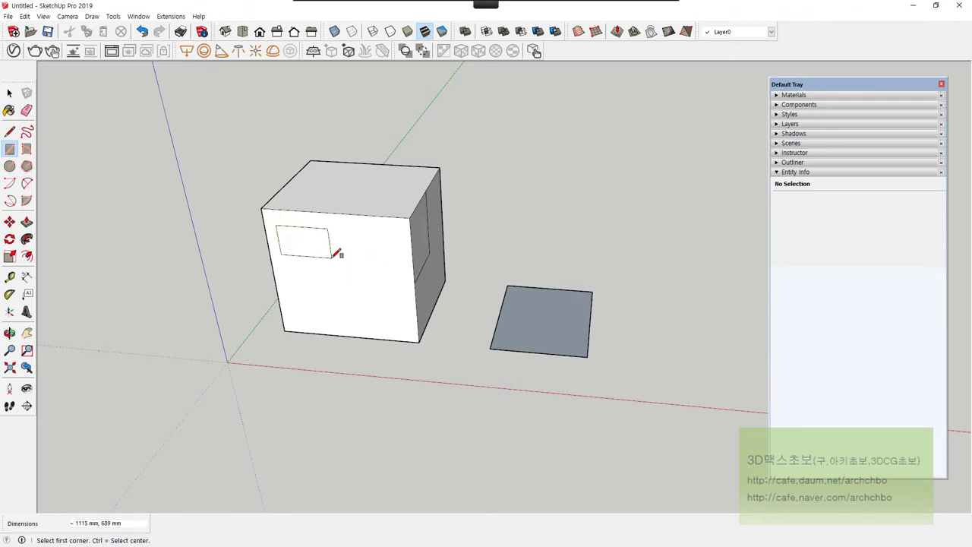
click(331, 334)
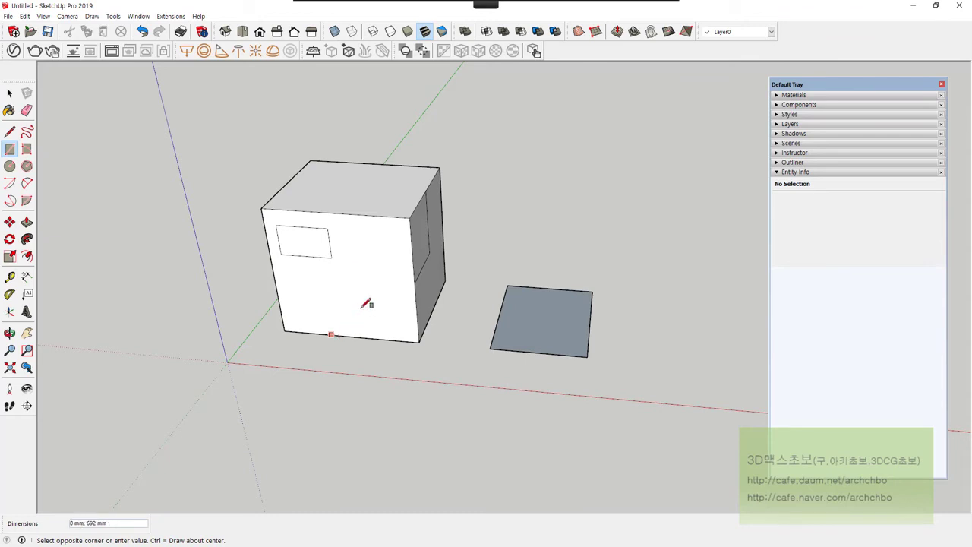
click(352, 279)
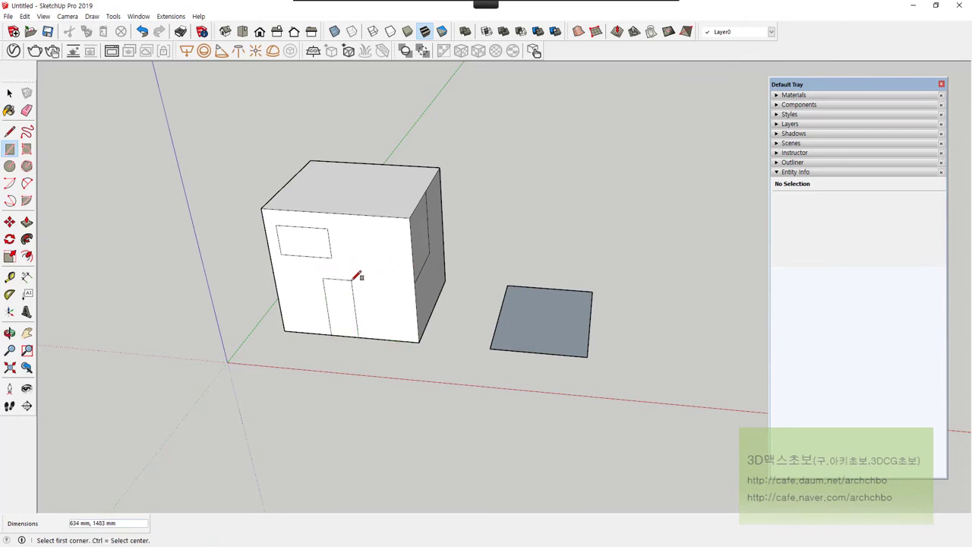
- Draw a two-point half-circle arc with a bulge of about 1212 mm on the ground beyond the flat rectangular face
middle_drag(528, 326, 319, 349)
scroll(332, 331, down, 3)
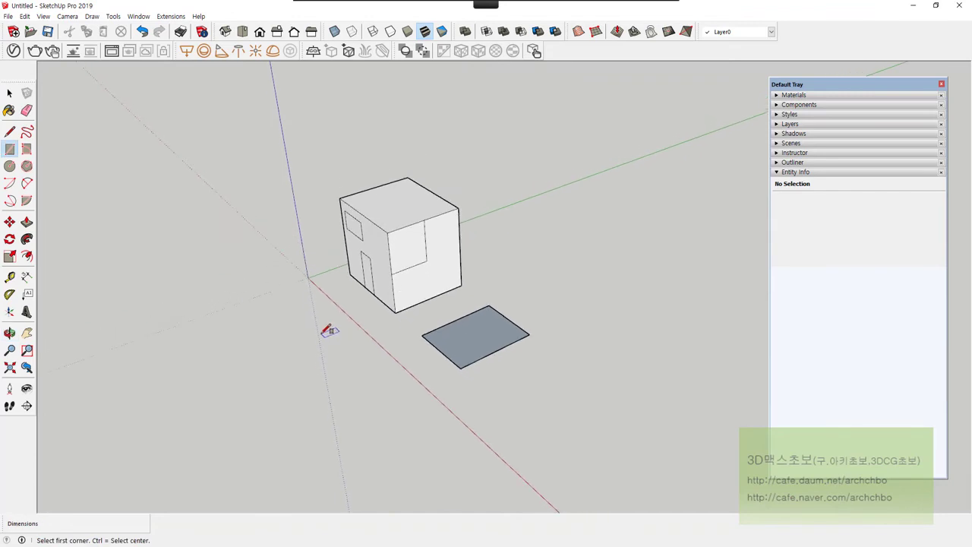
click(11, 185)
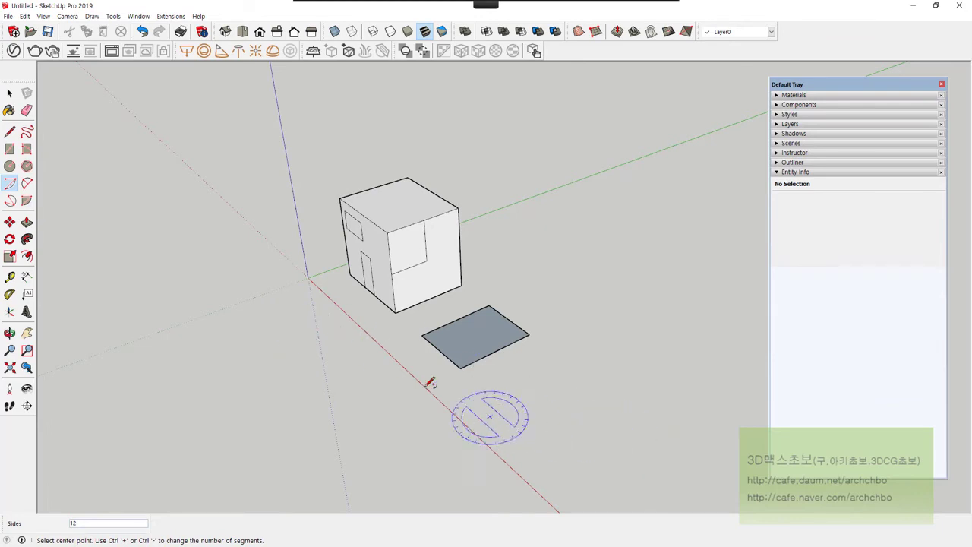
click(27, 183)
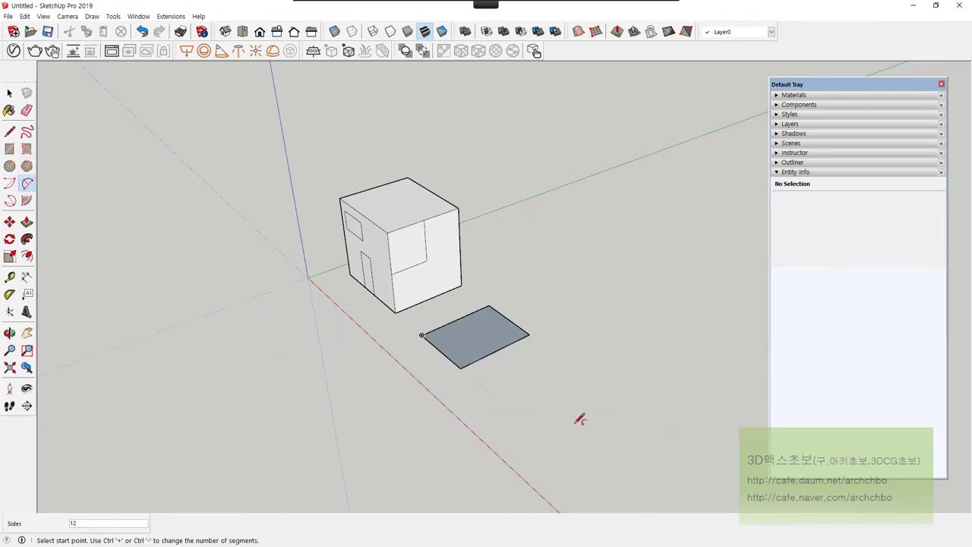
click(421, 335)
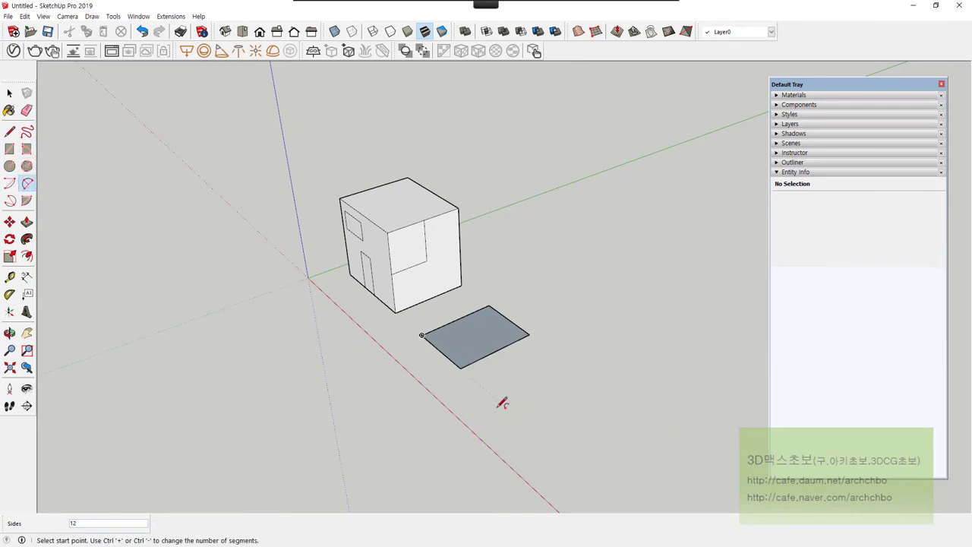
click(562, 442)
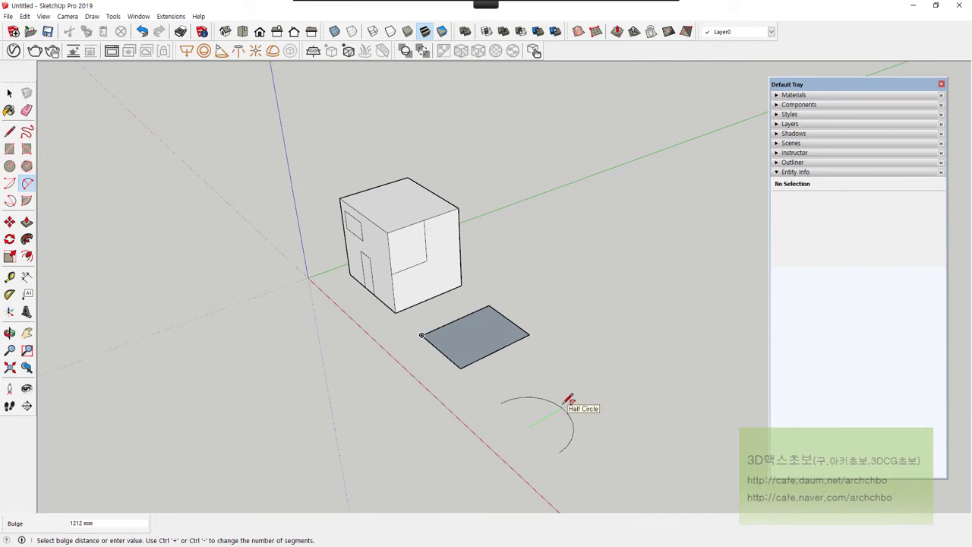
click(569, 399)
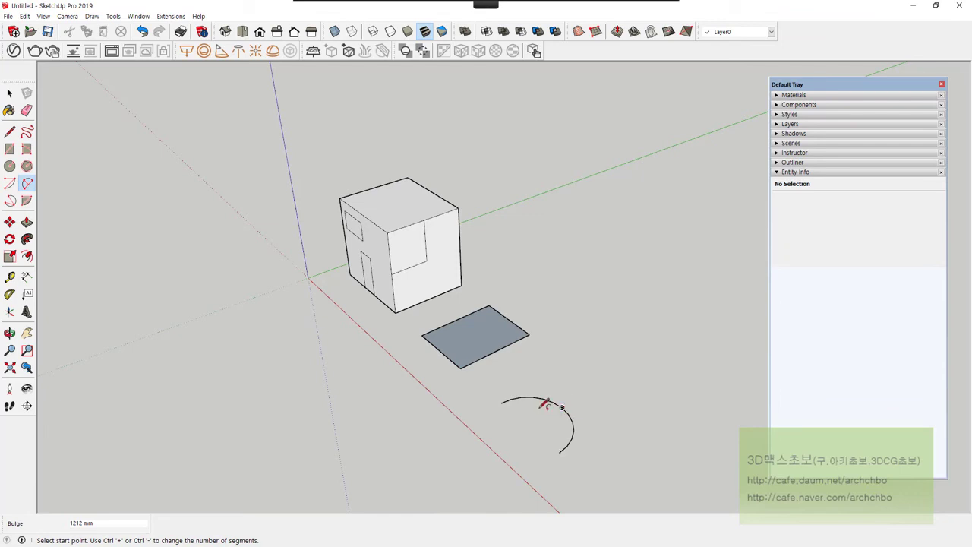
- Draw a second arc with a bulge of about 1198 mm from the half circle's end to form an S-curve, and select it
scroll(545, 405, down, 3)
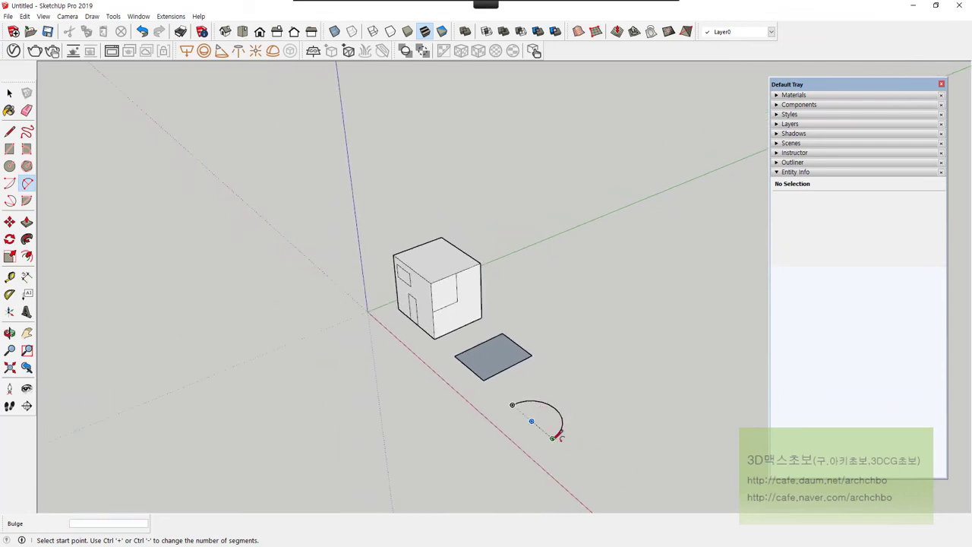
click(553, 438)
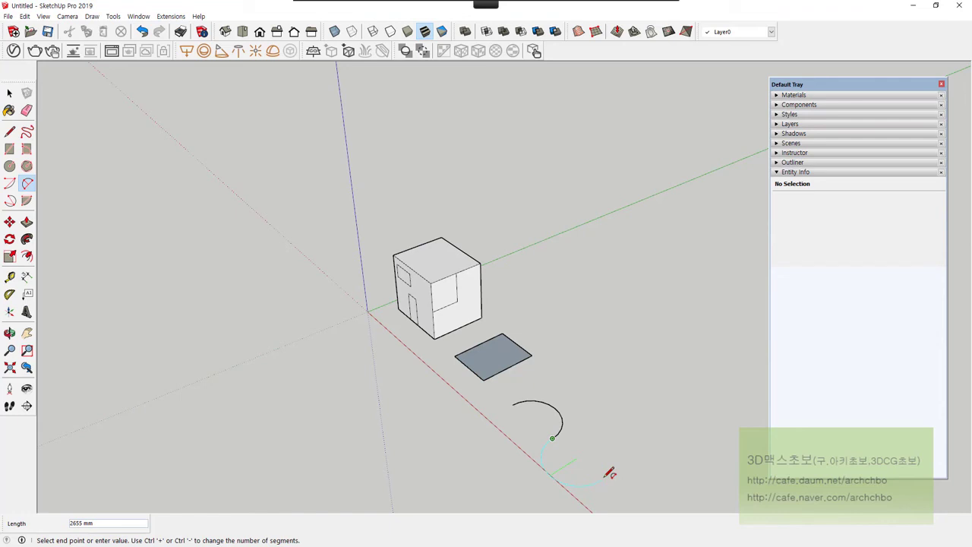
click(612, 472)
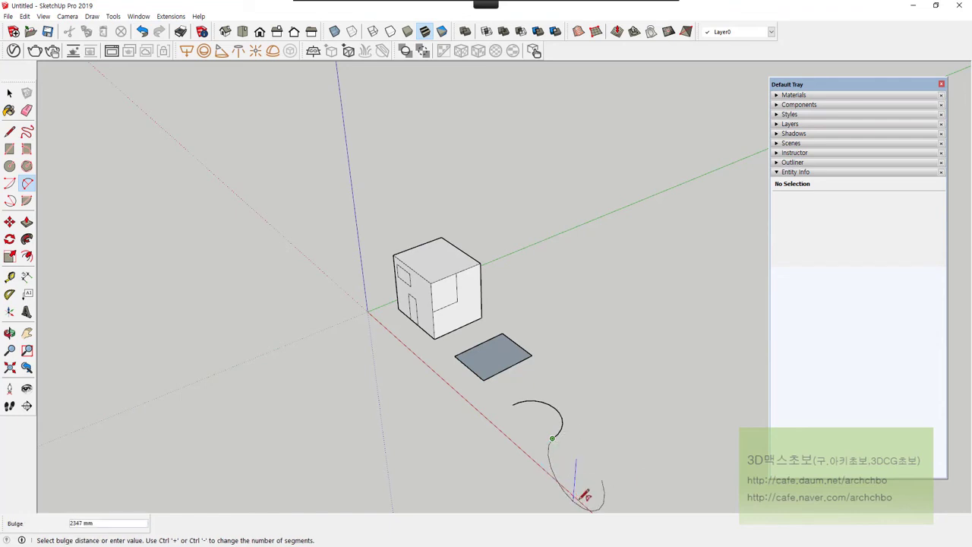
click(560, 472)
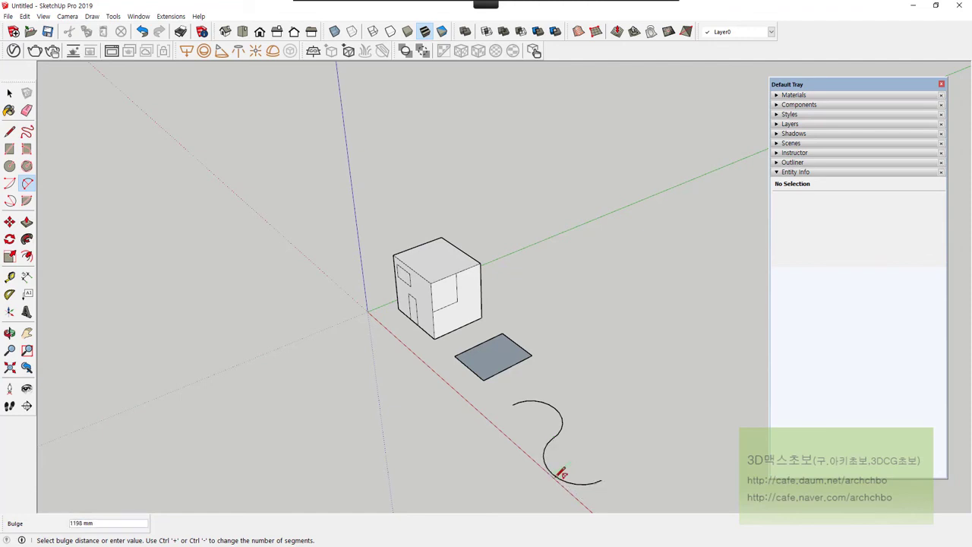
click(9, 93)
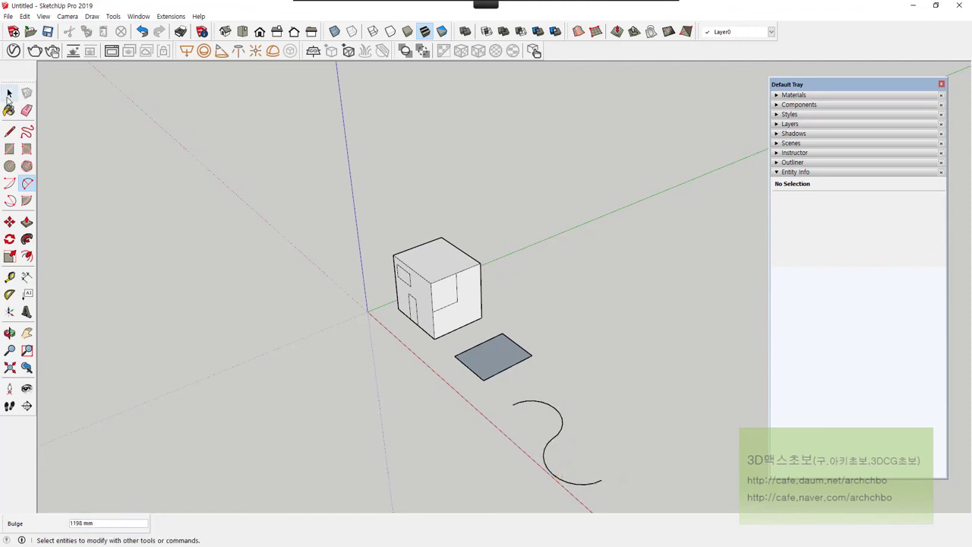
click(559, 414)
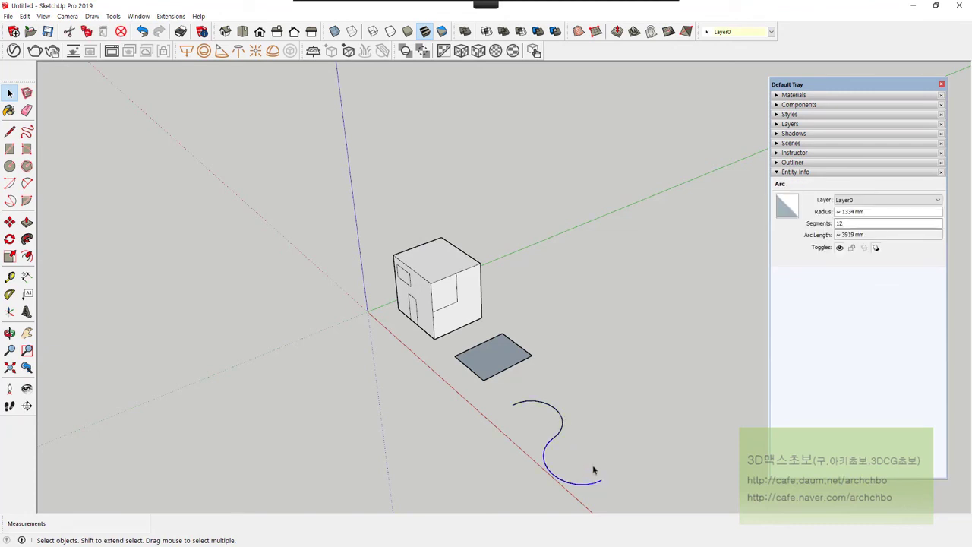
- Draw a separate two-point arc with a bulge of about 1329 mm on the ground on the opposite side of the red axis
click(9, 184)
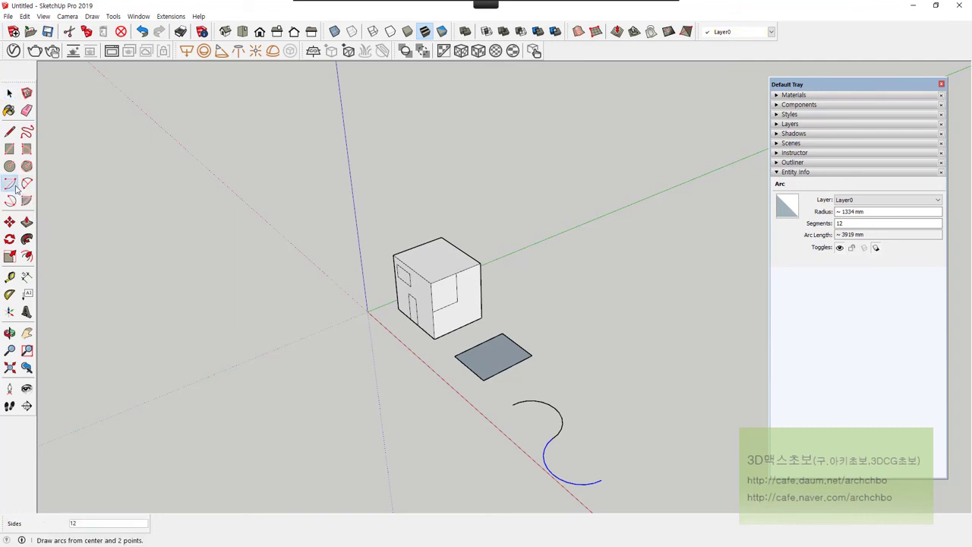
click(269, 401)
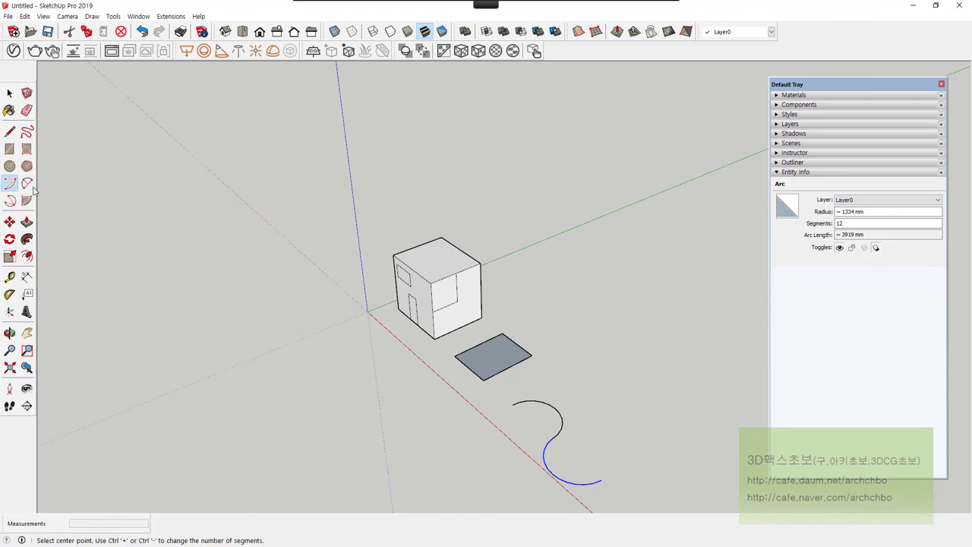
click(27, 183)
click(305, 410)
click(361, 383)
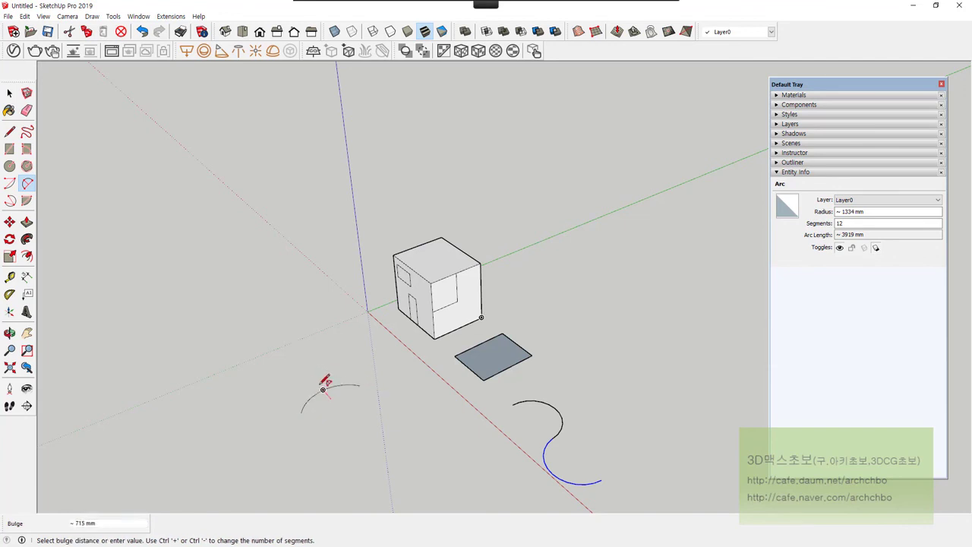
click(322, 378)
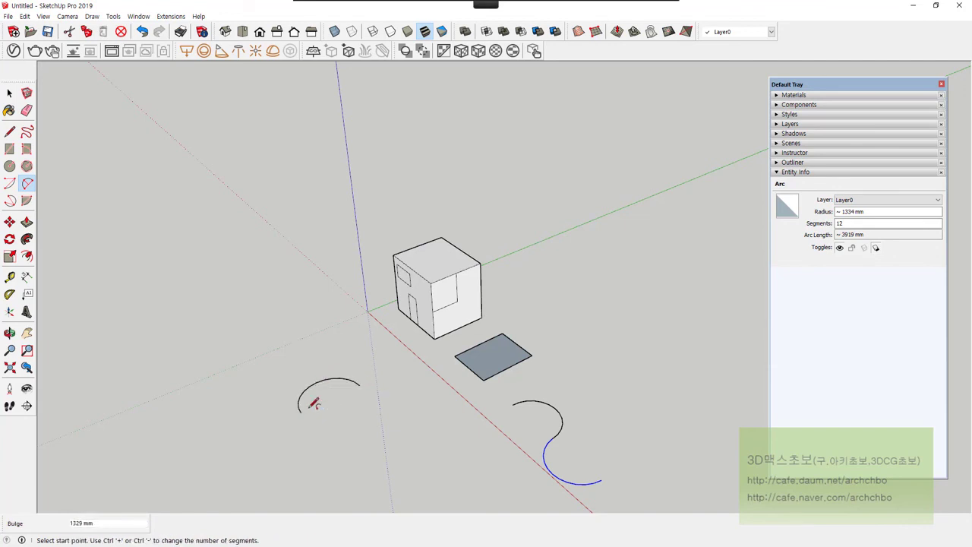
- Continue the new arc from its outer end with a tangent arc curving the opposite way, forming a second S-curve
click(301, 412)
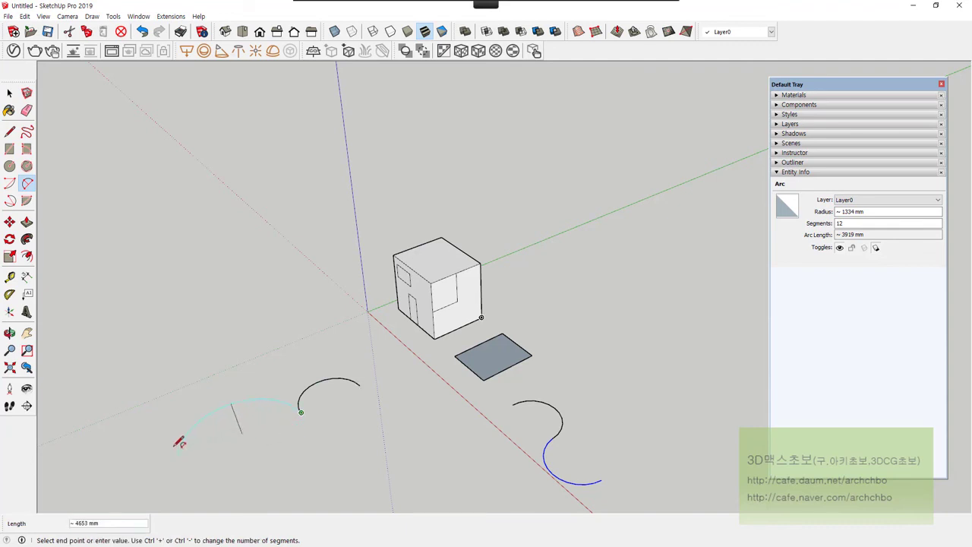
click(218, 441)
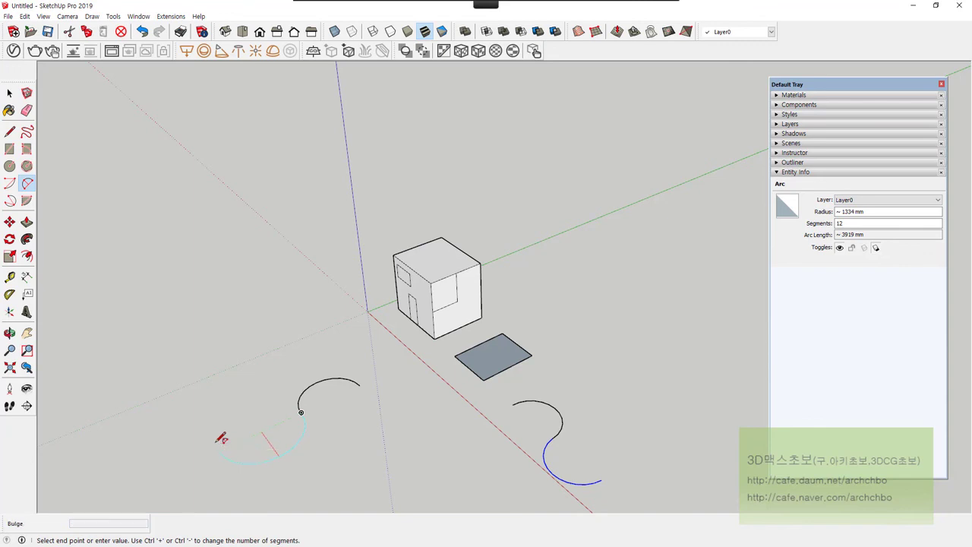
click(221, 439)
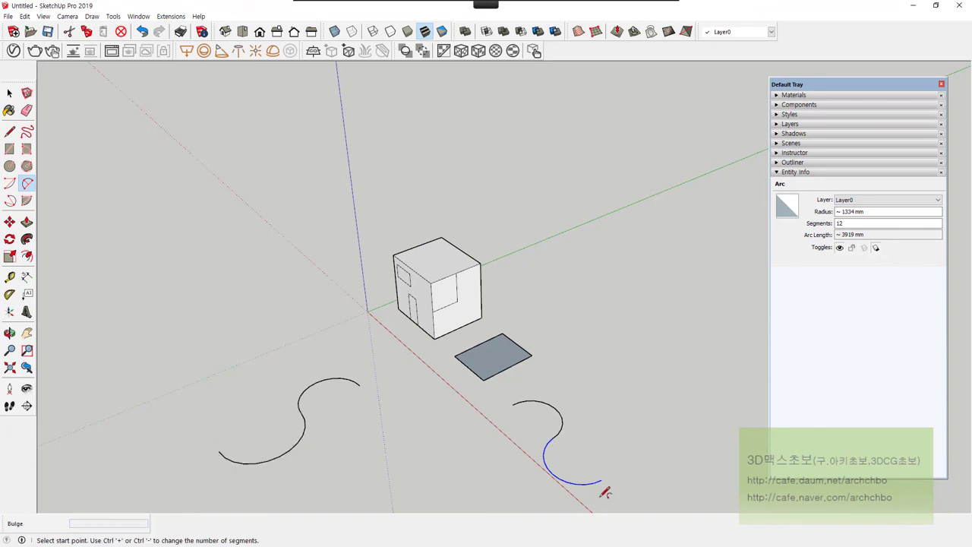
- Draw another two-point arc with a bulge of about 2190 mm on the ground beyond the second S-curve
mouse_move(405, 430)
middle_down()
mouse_move(303, 390)
mouse_move(423, 456)
mouse_move(403, 444)
middle_up()
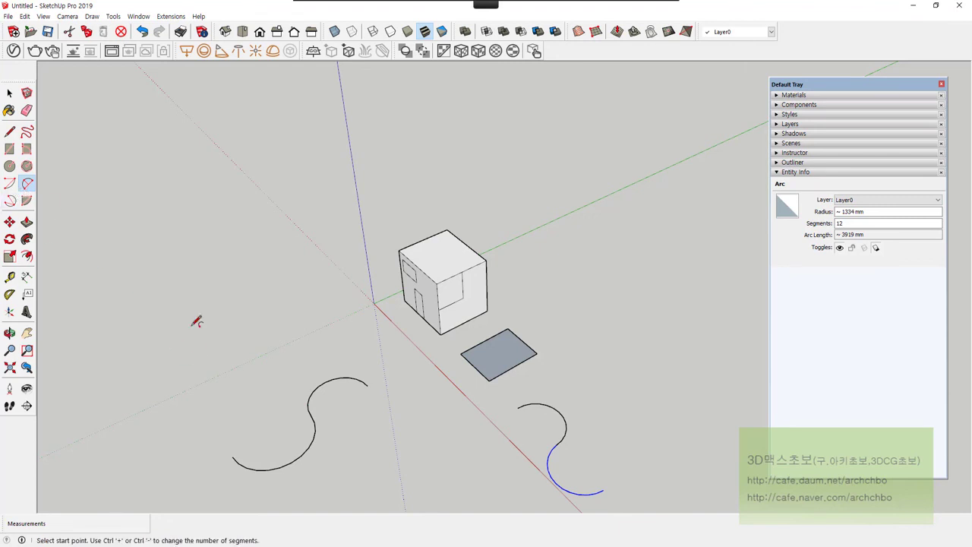
click(185, 363)
click(249, 328)
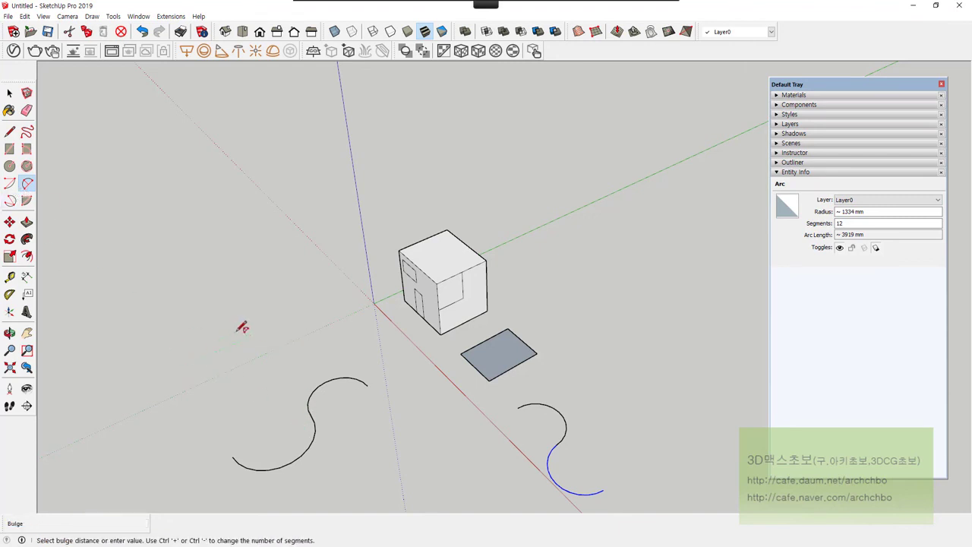
click(209, 320)
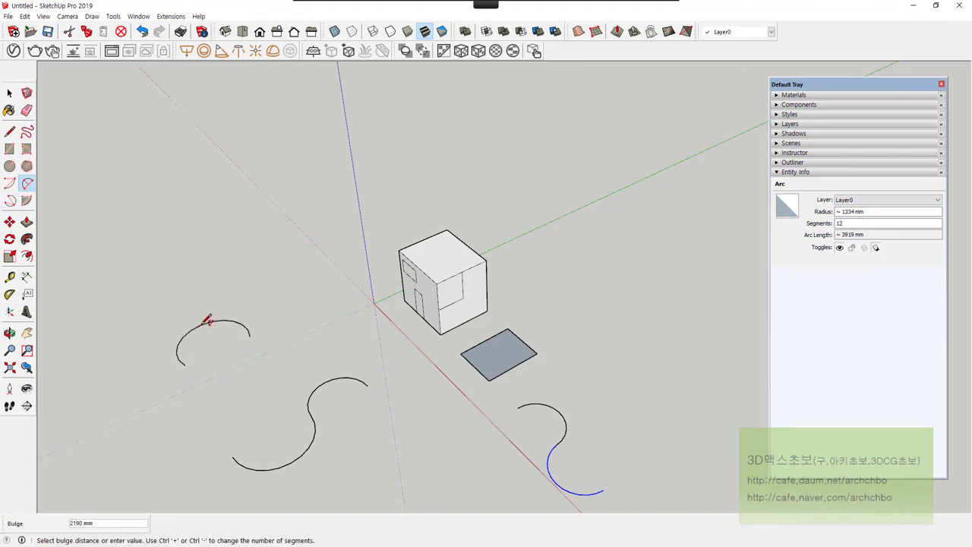
- Add an arc from the last arc's end nearest the origin, bulging the same way so the two meet in a cusp
click(249, 335)
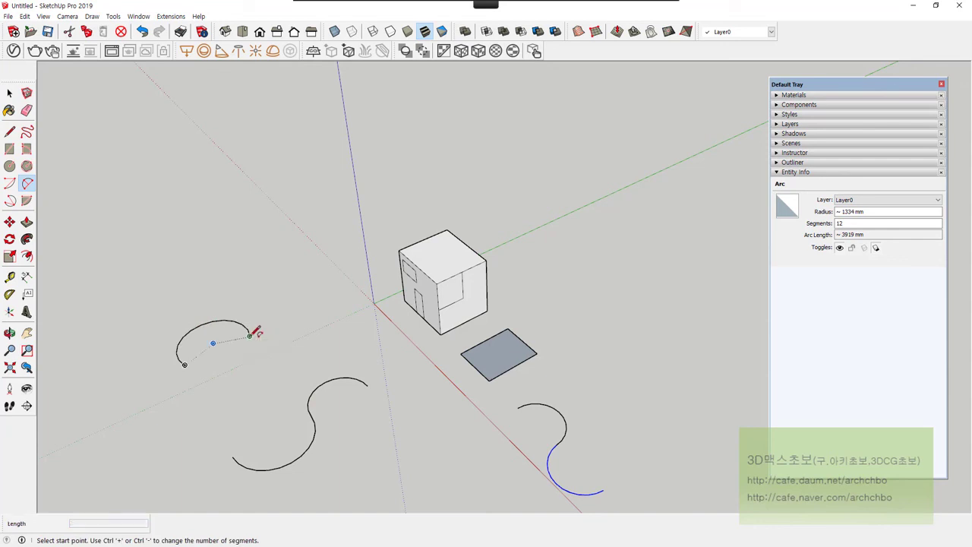
click(333, 298)
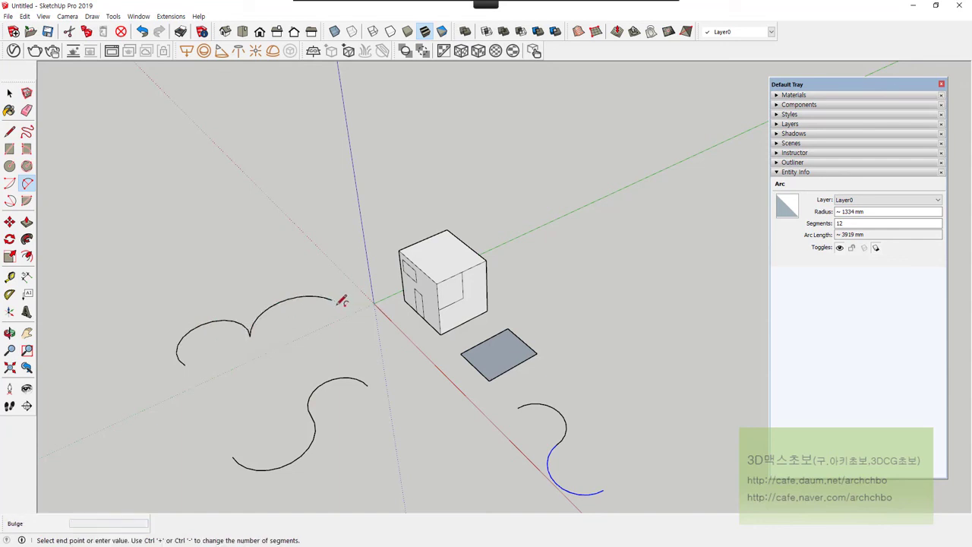
click(339, 297)
key(space)
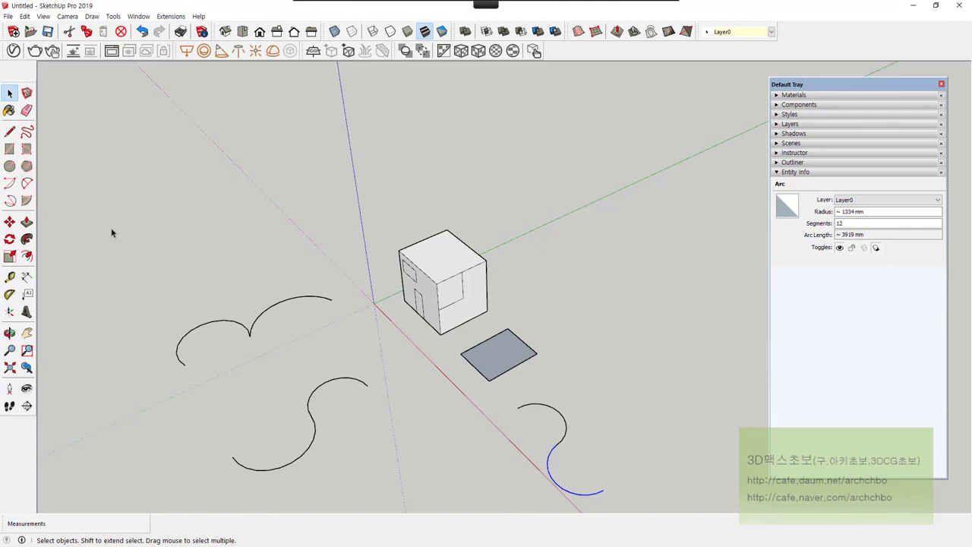
- Draw a line about 3755 mm along the green axis from the box's top corner, and a connected line parallel to the red axis
click(9, 133)
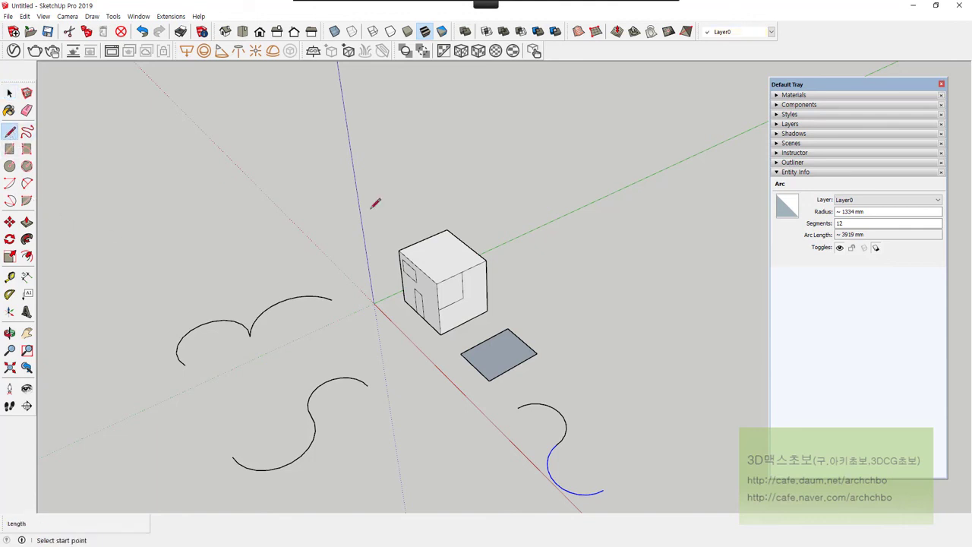
click(486, 259)
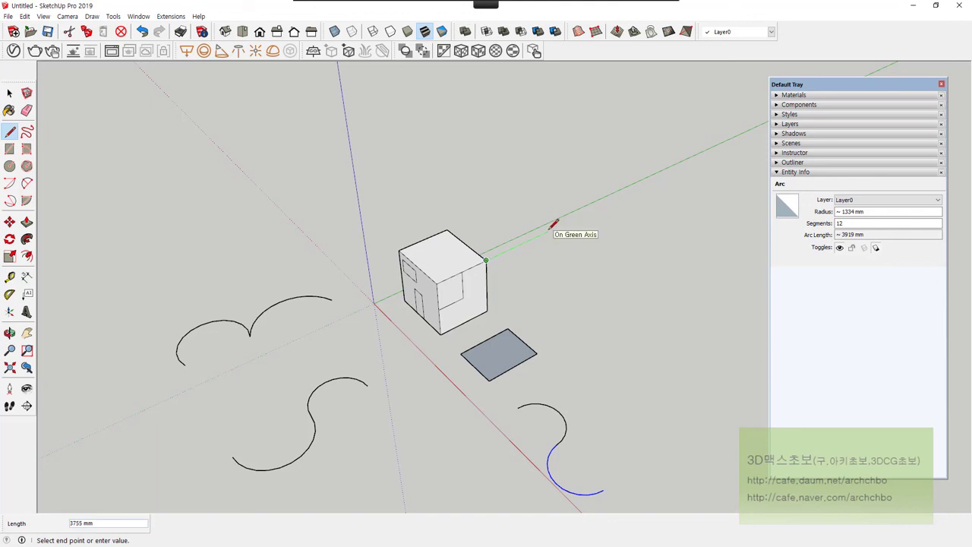
click(548, 230)
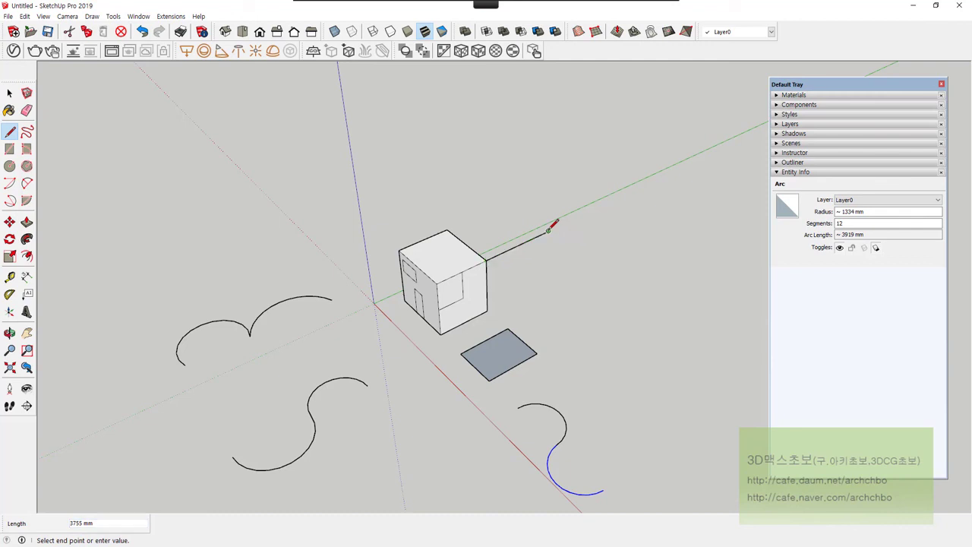
click(623, 281)
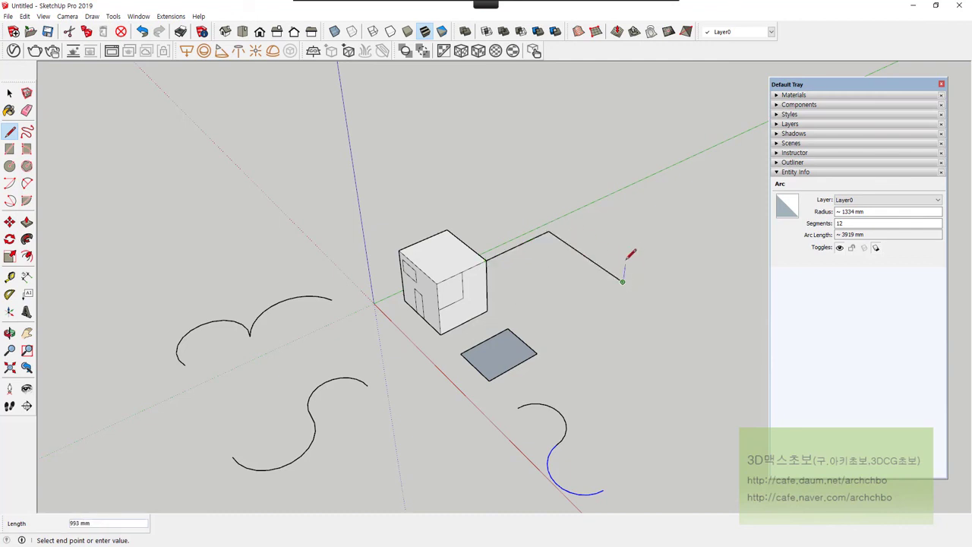